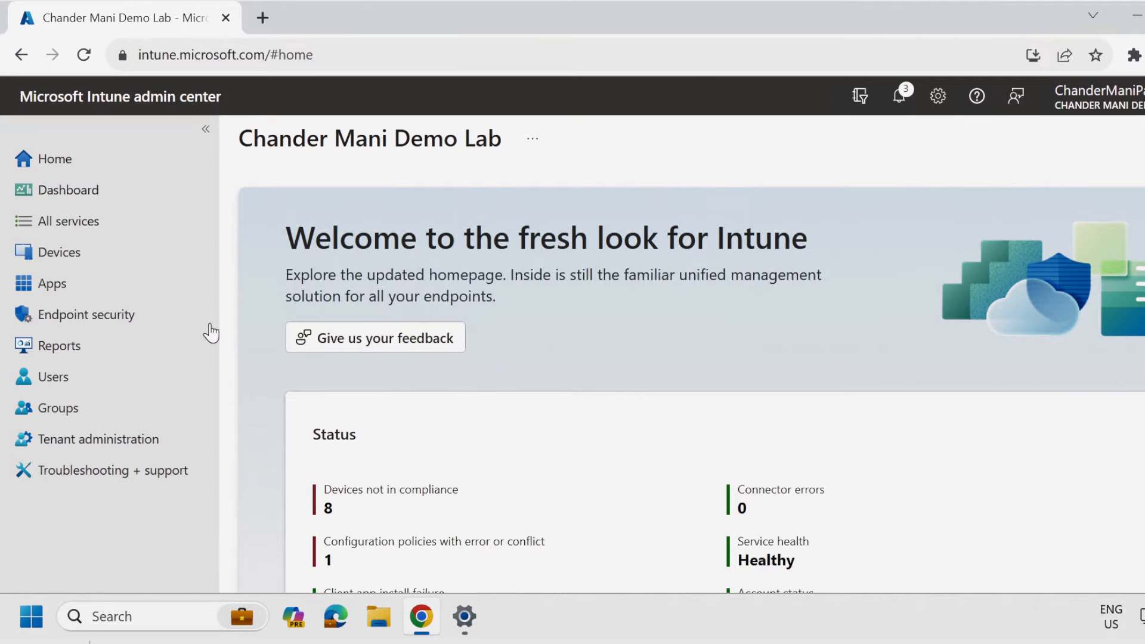
Step: Open the configuration profiles for Windows devices
left_click(70, 264)
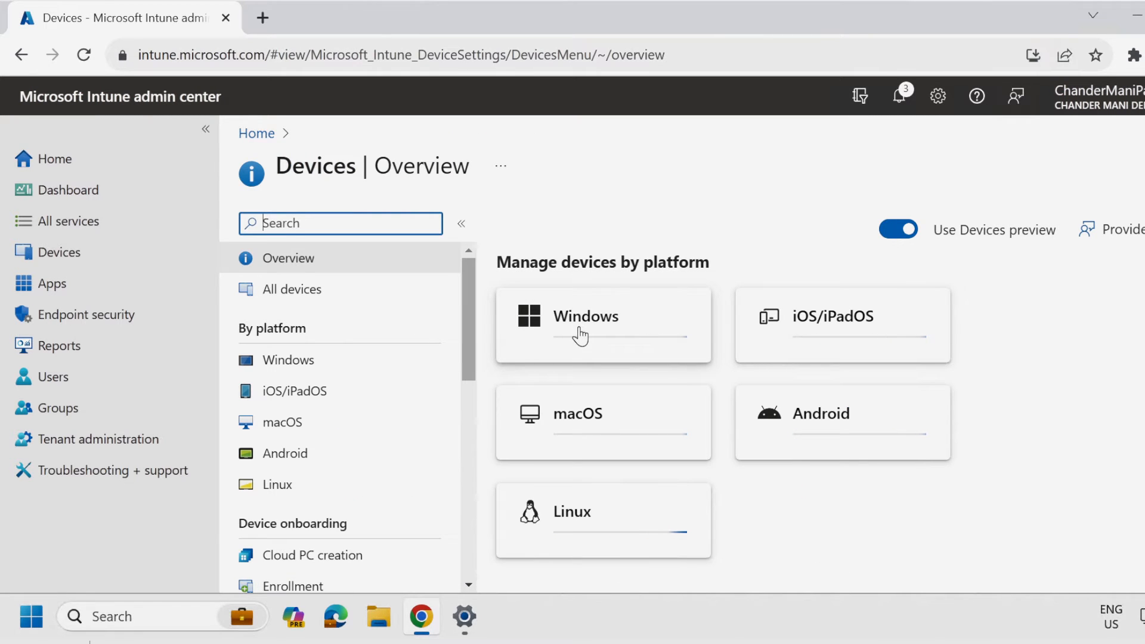
left_click(580, 334)
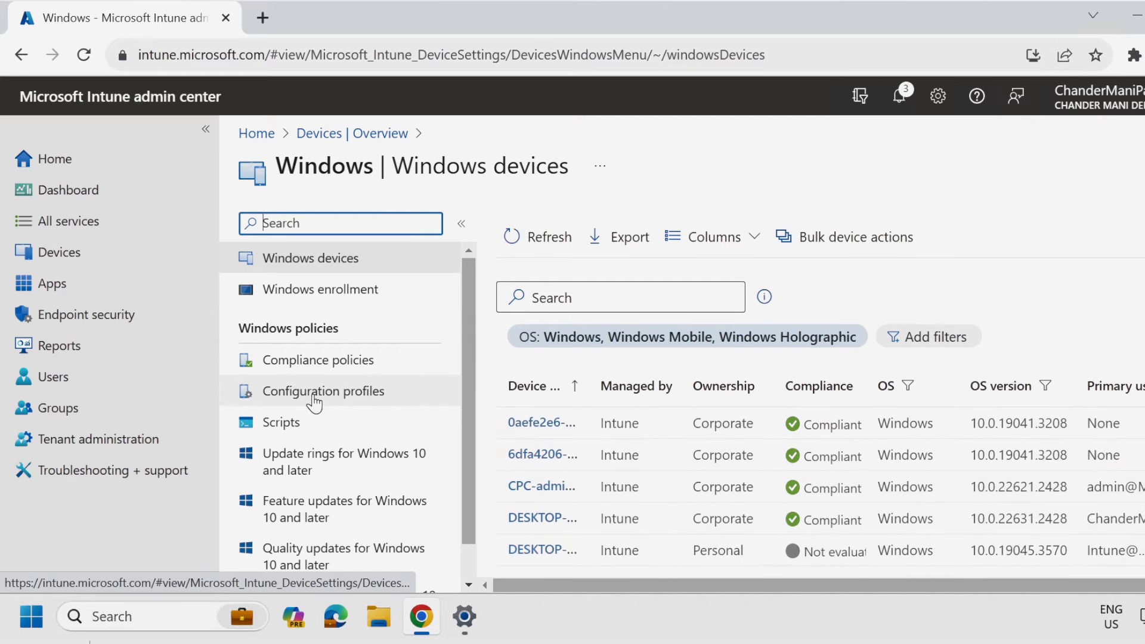
left_click(351, 404)
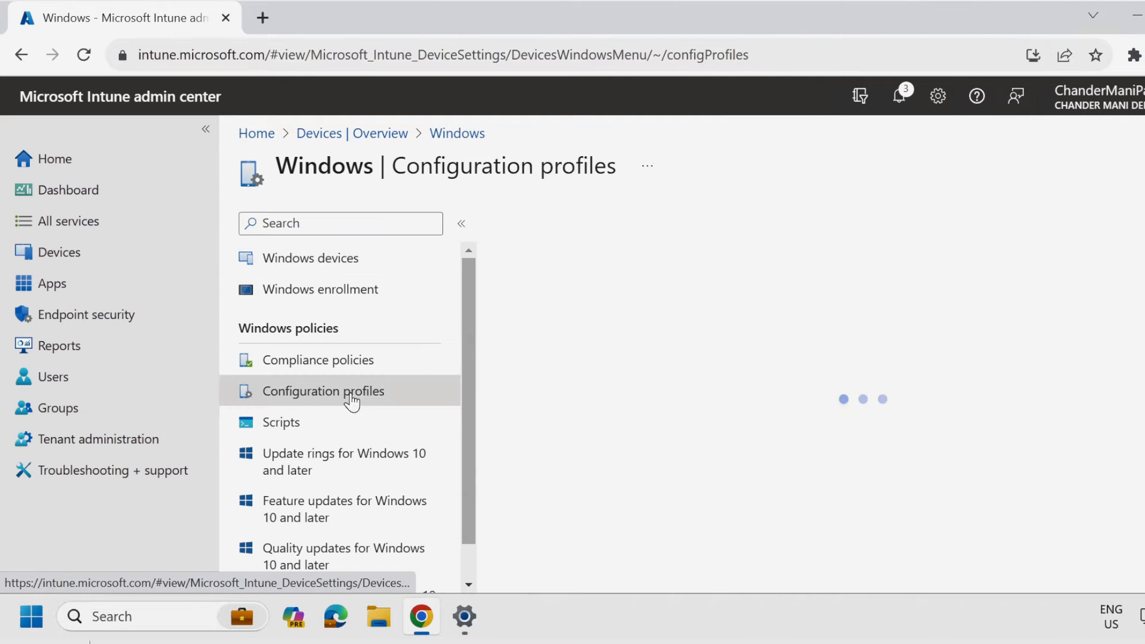
Step: Start a new policy for Windows 10 and later, using the Templates profile type and the Custom template
left_click(583, 300)
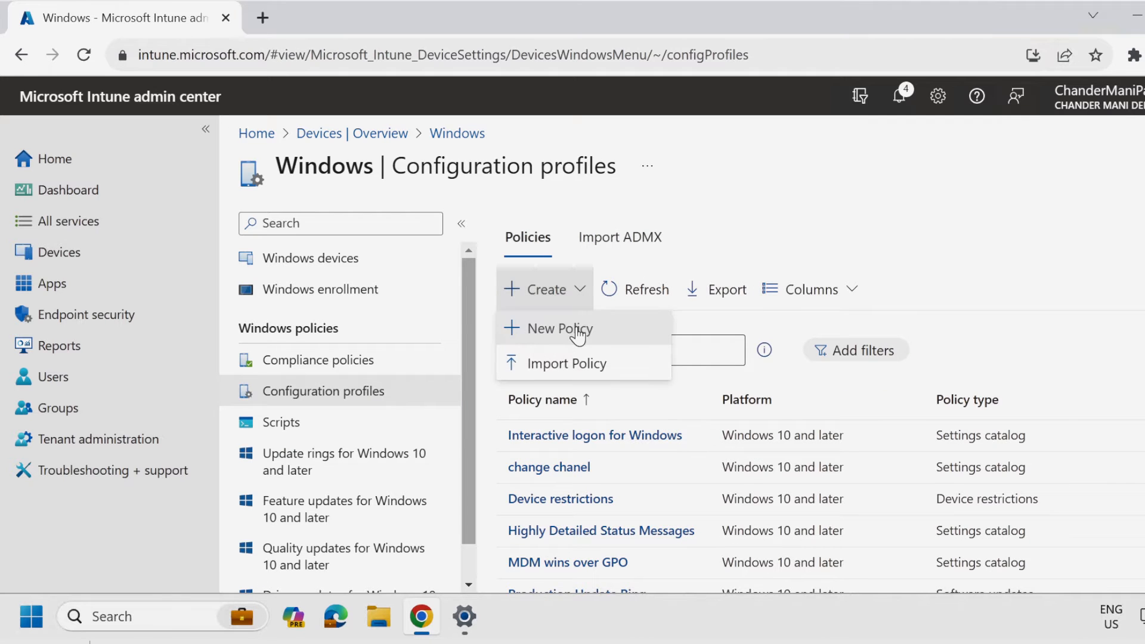
left_click(577, 332)
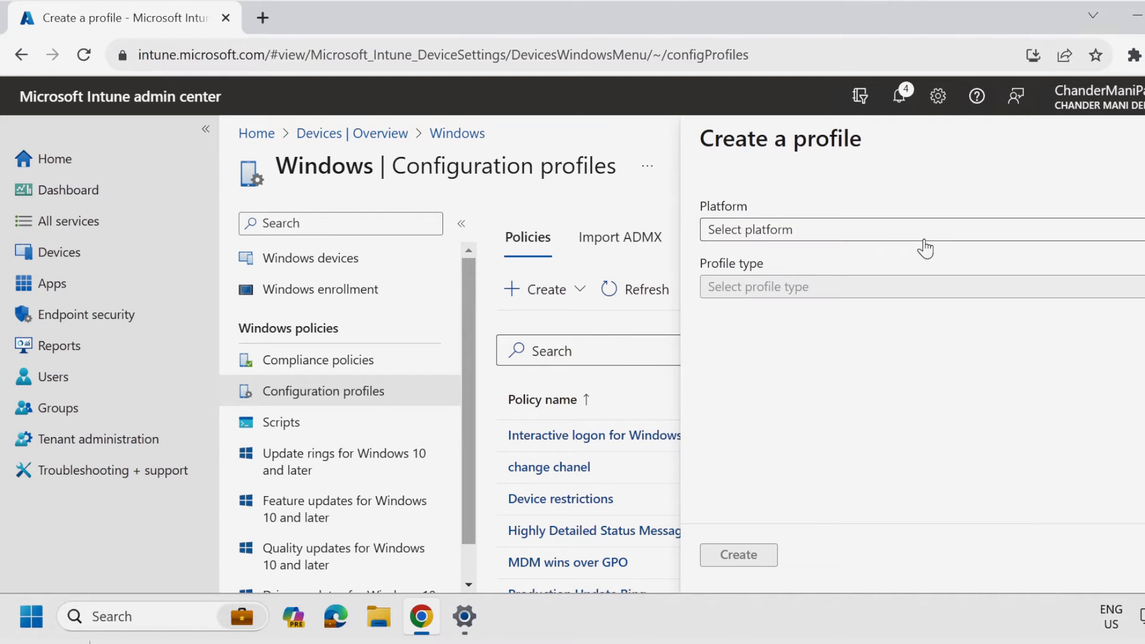
left_click(851, 231)
left_click(782, 260)
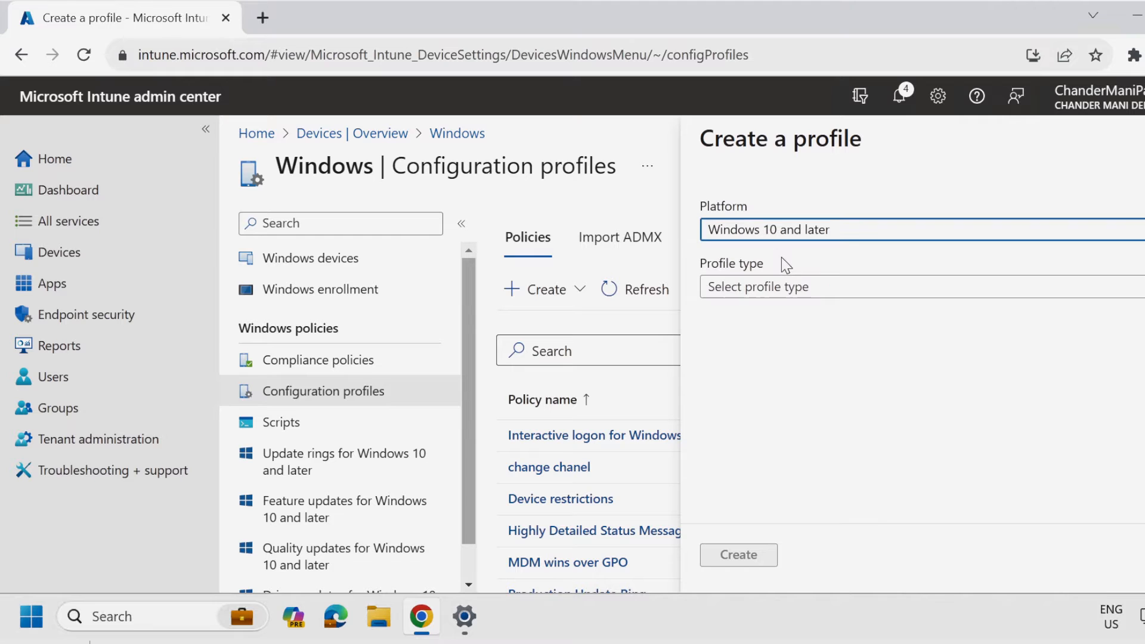
left_click(776, 289)
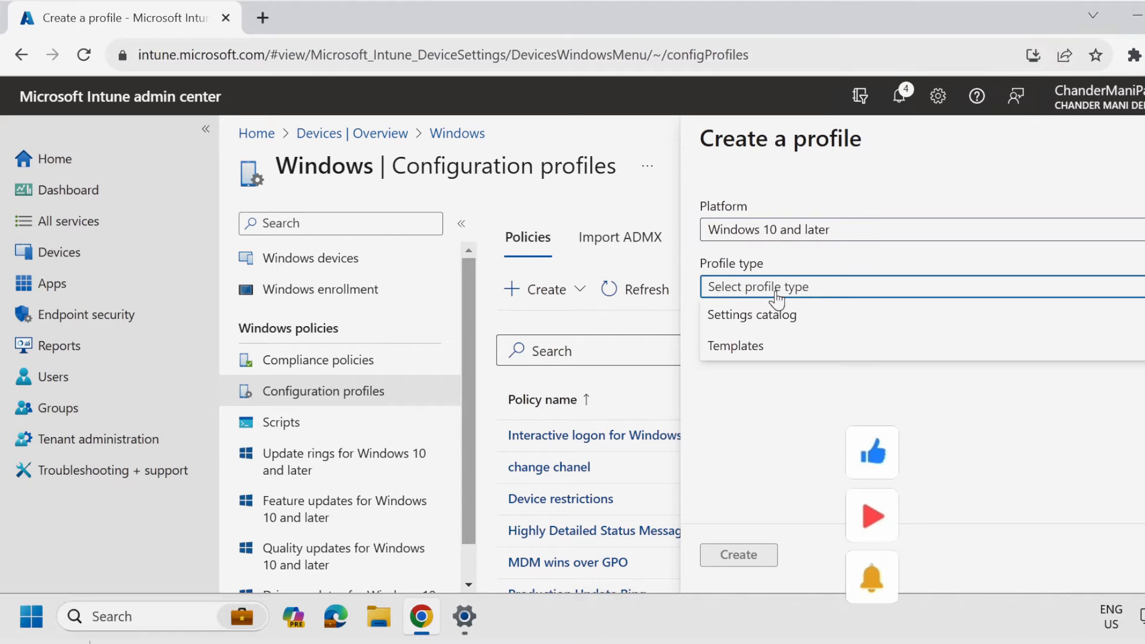
left_click(756, 347)
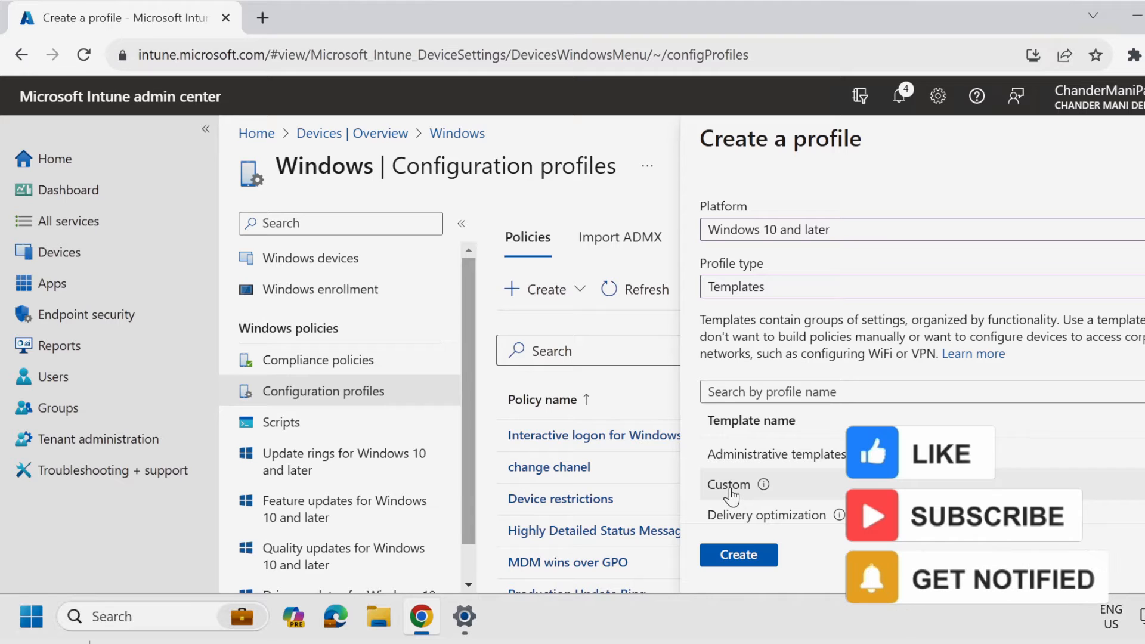
left_click(739, 556)
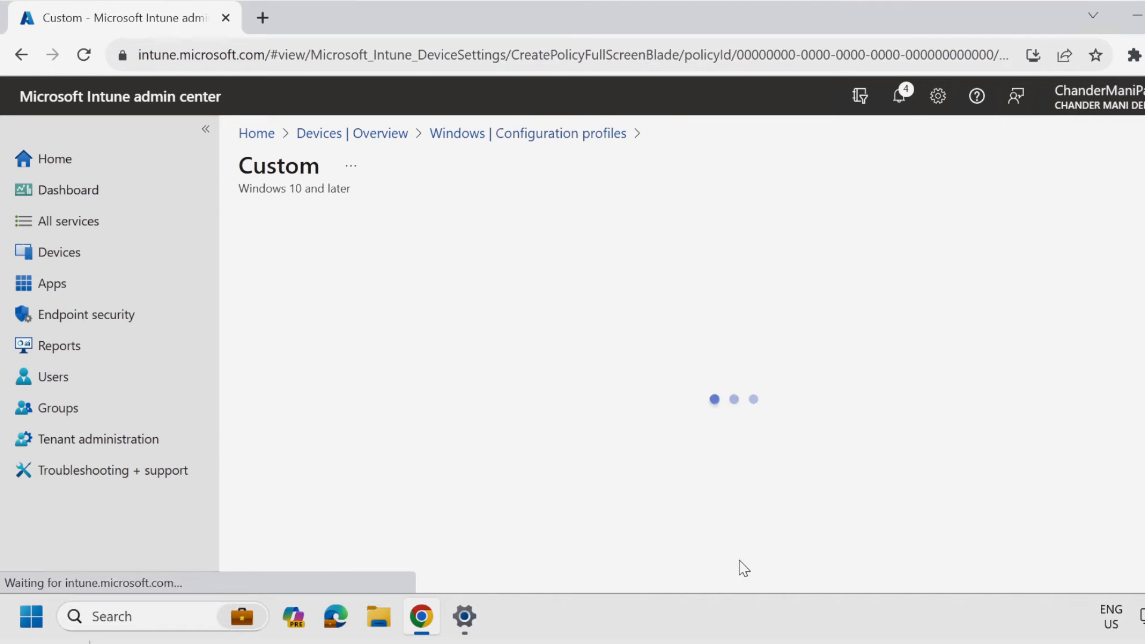
Step: Enter Disable Windows Copilot as the profile's name and description, and continue to the configuration settings
left_click(528, 288)
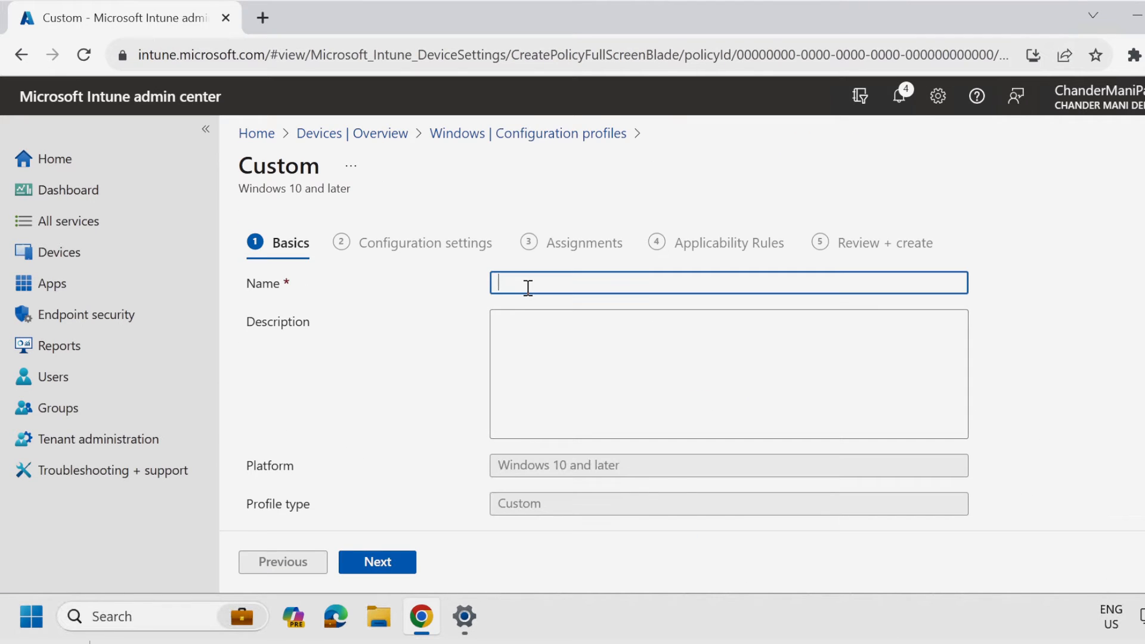
type("Disable Windows Copilot")
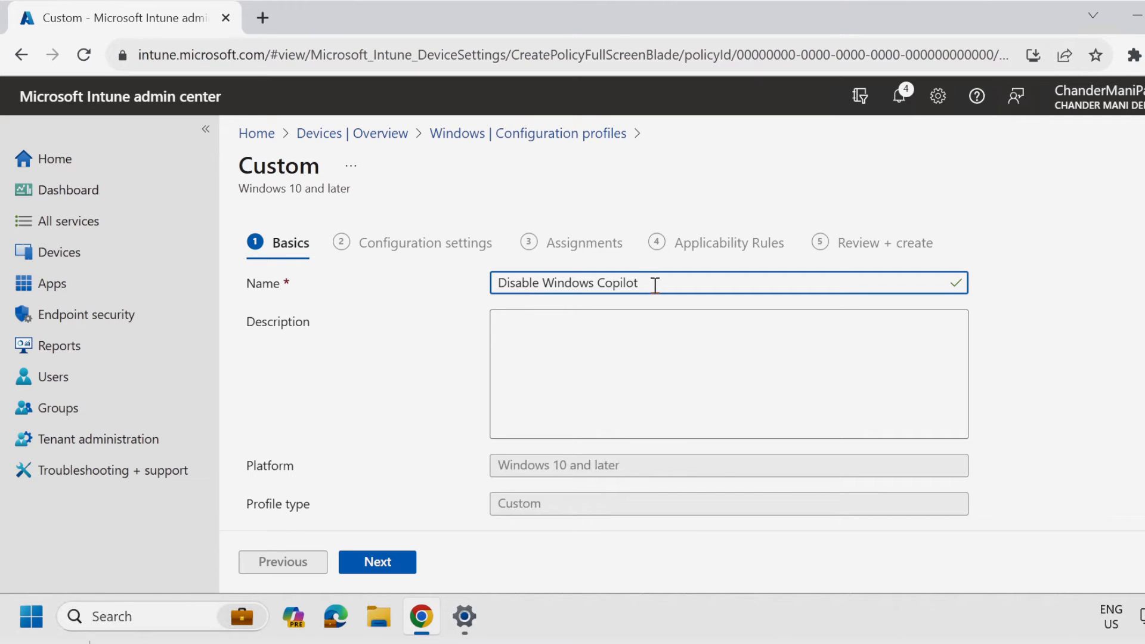
left_click(542, 360)
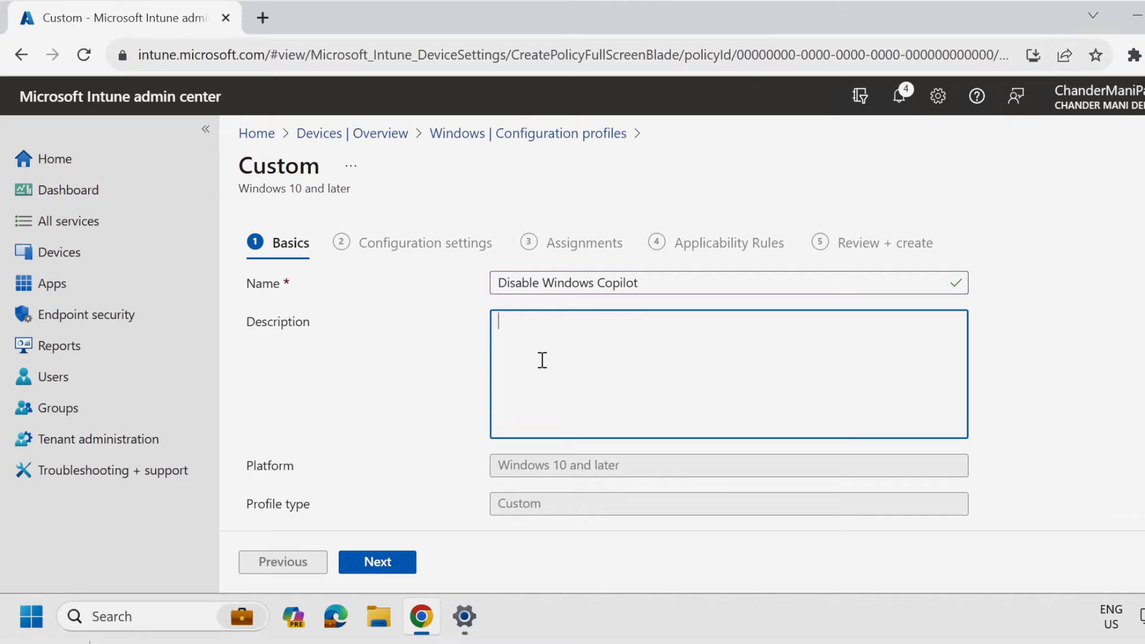
type("Disable Windows Copilot")
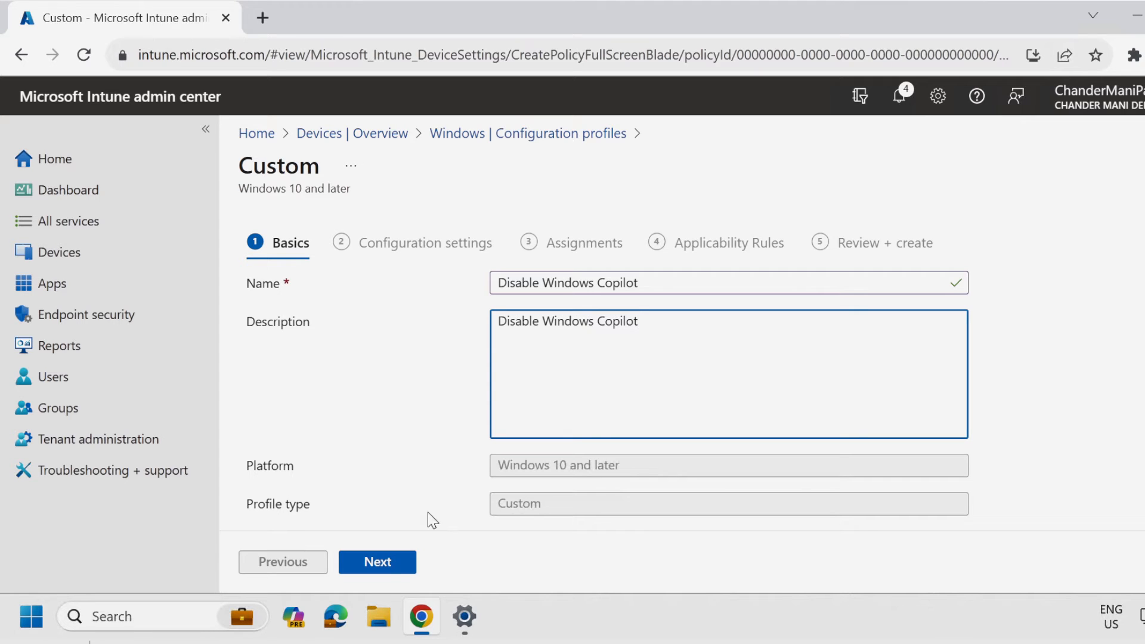
left_click(382, 563)
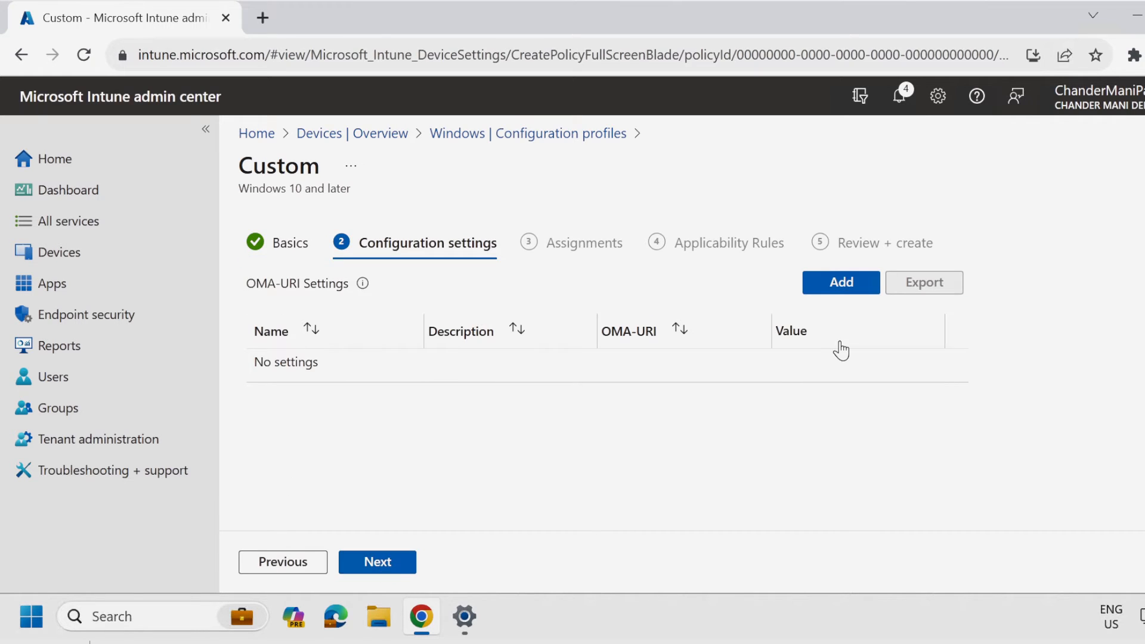
Step: Start a new OMA-URI row and enter Disable Windows Copilot as its name and description
left_click(840, 284)
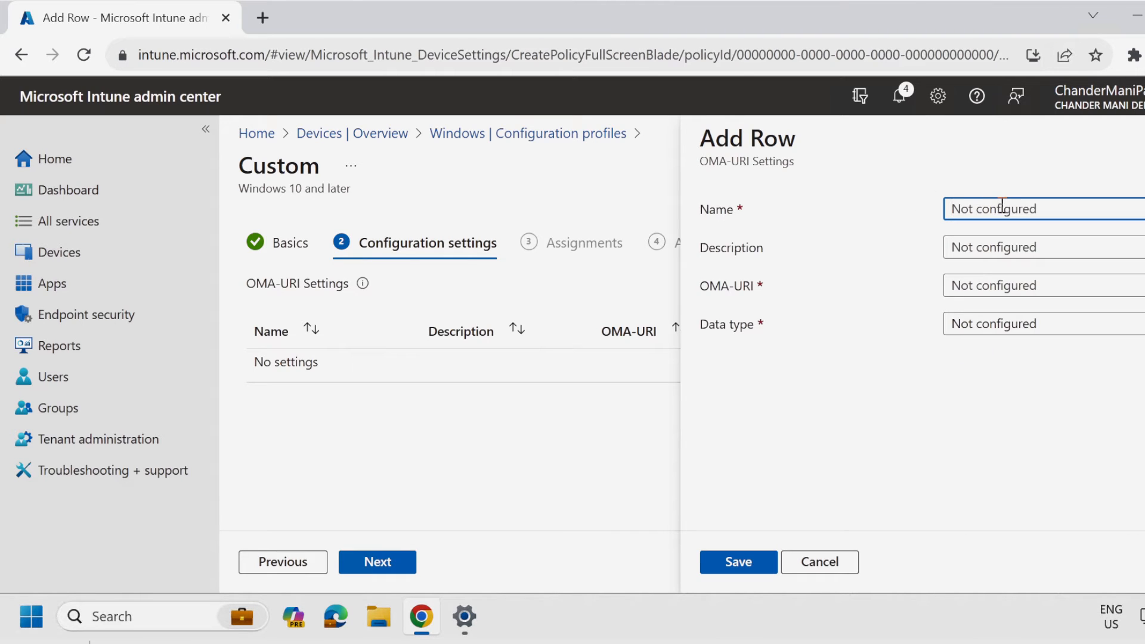
type("Disable Windows Copilot")
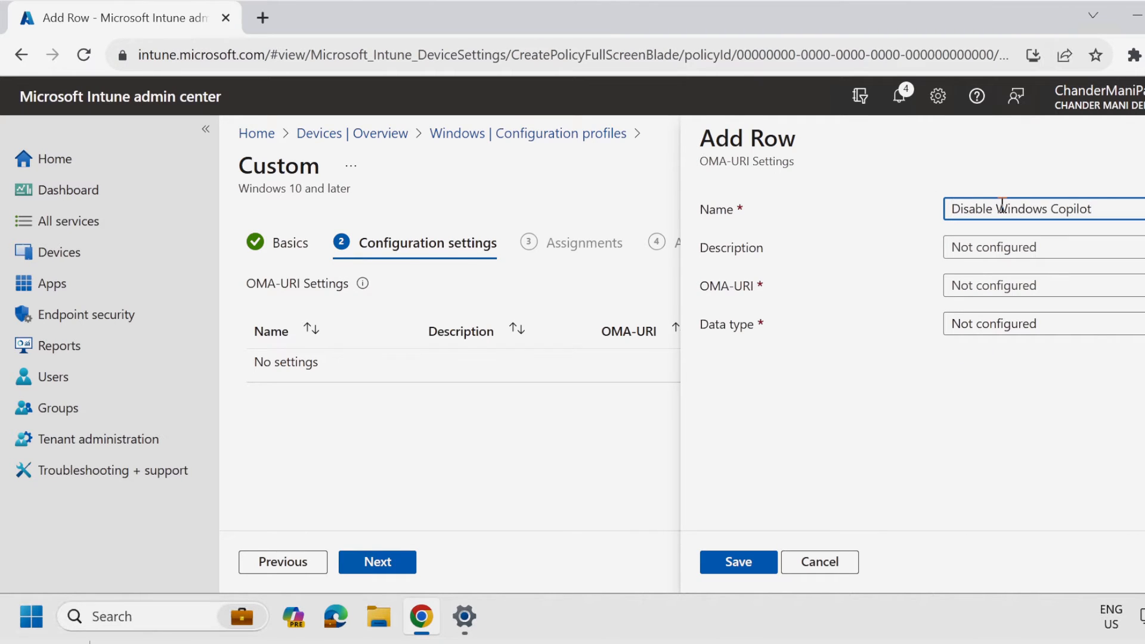
left_click(987, 253)
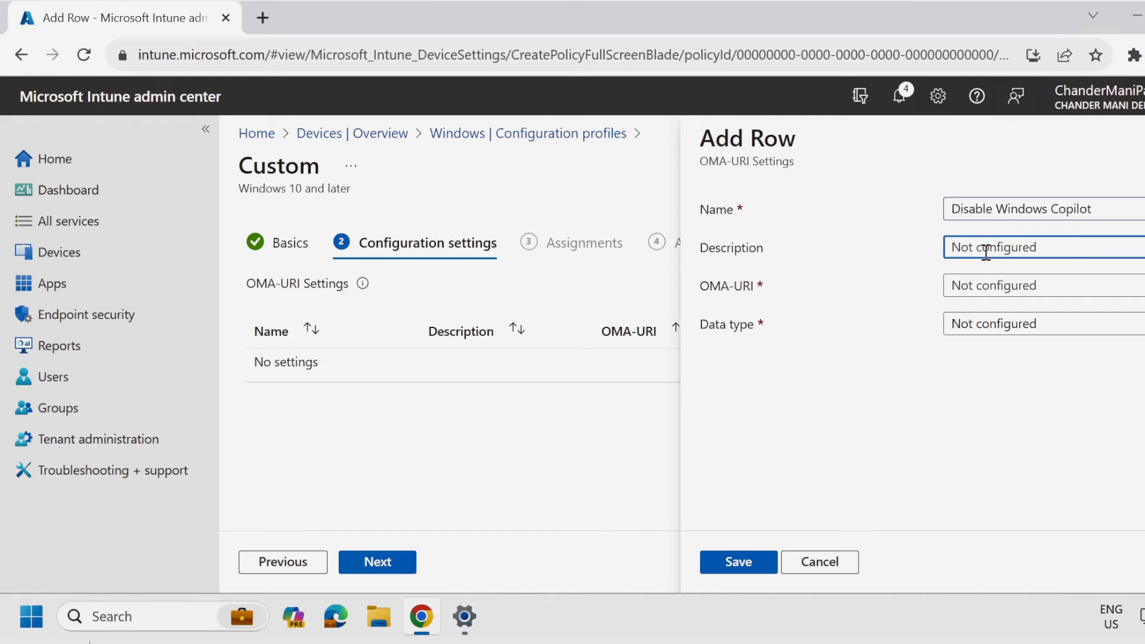
type("Disable Windows Copilot")
left_click(924, 474)
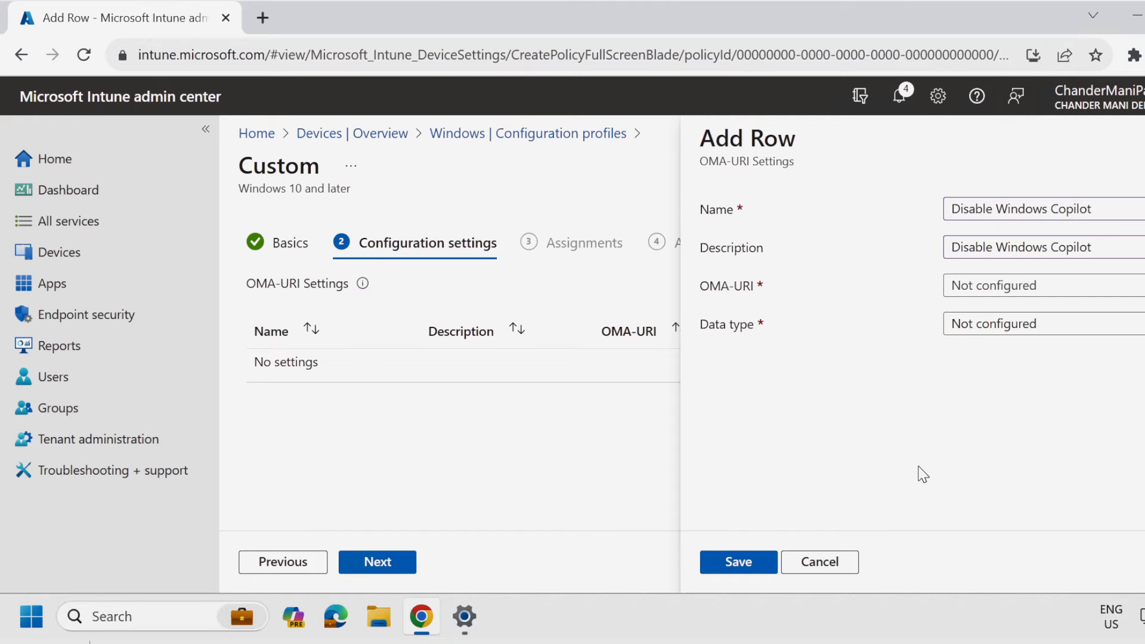
Step: Set the row's OMA-URI to ./User/Vendor/MSFT/Policy/Config/WindowsAI/TurnOffWindowsCopilot with data type Integer and value 1, and save it
left_click(982, 287)
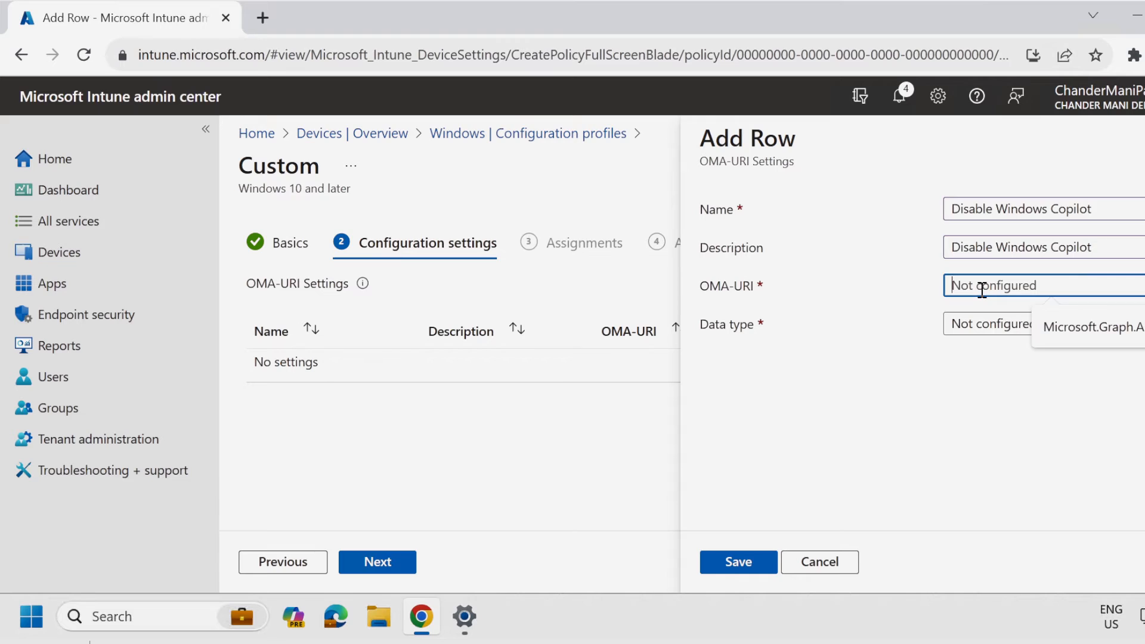
key("ctrl+v")
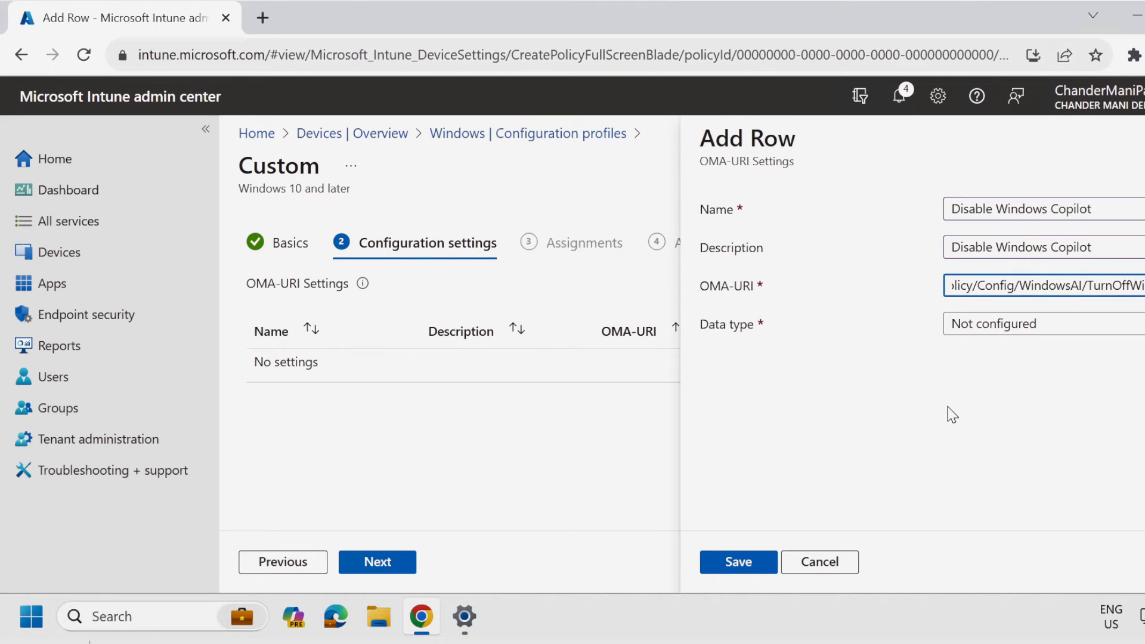
left_click(992, 335)
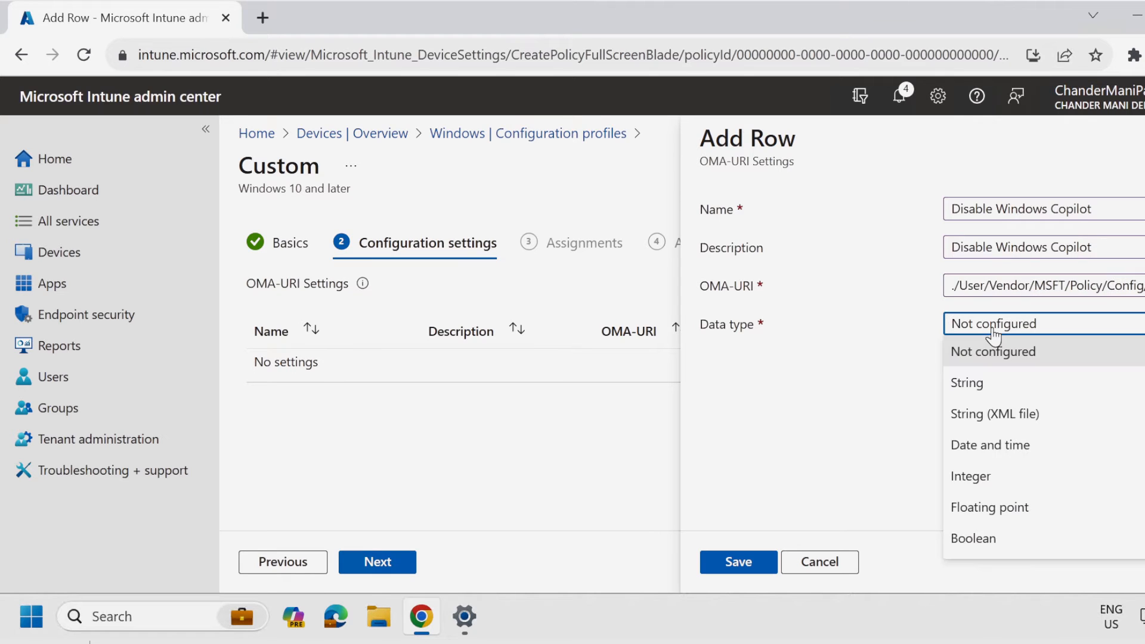
left_click(978, 477)
left_click(986, 383)
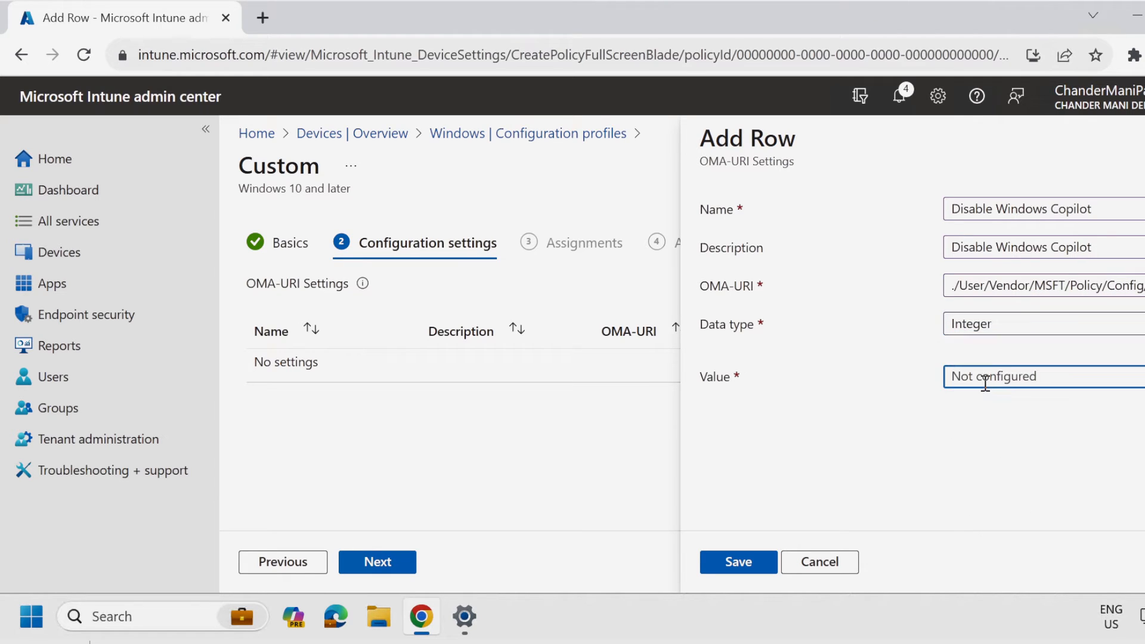
type("1")
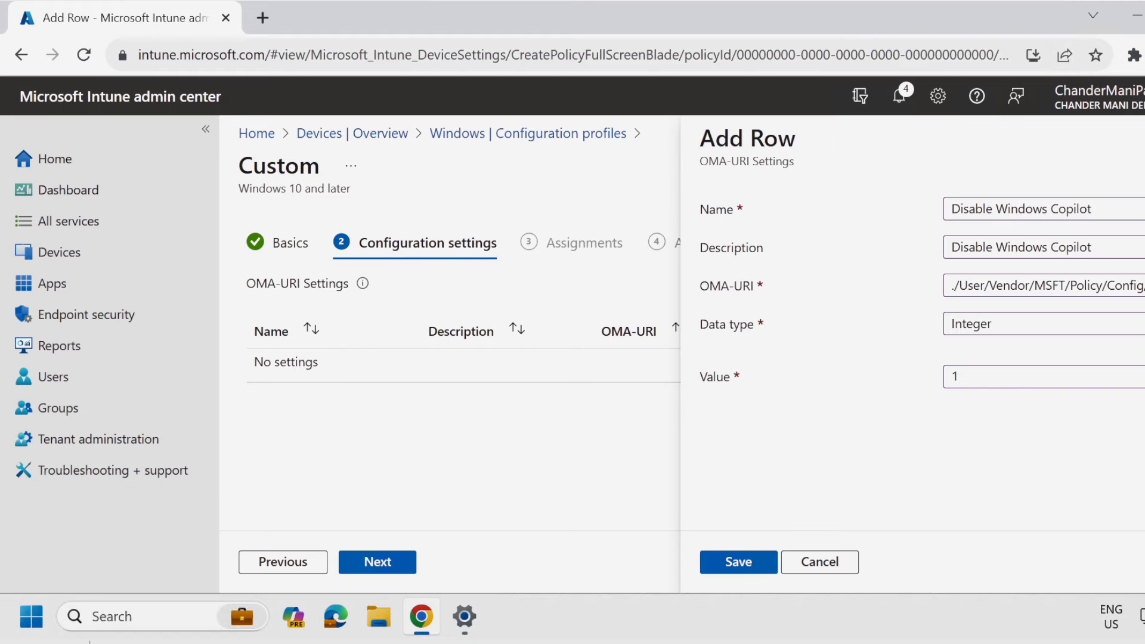
left_click(748, 564)
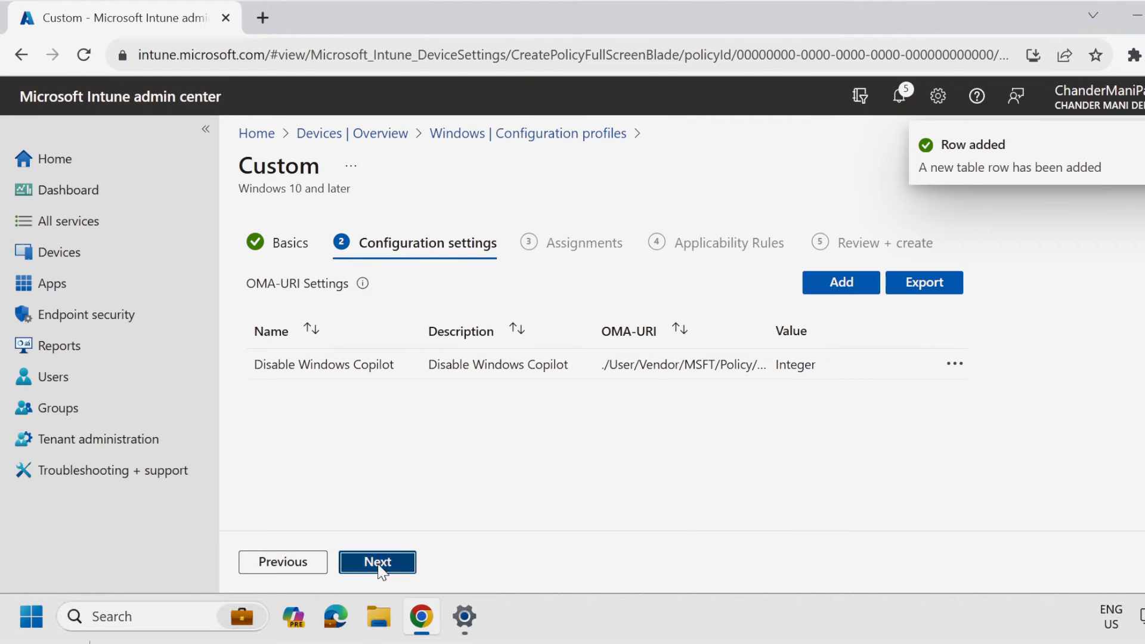
Step: Assign the profile to all users, leave the applicability rules empty, and create the profile
left_click(379, 564)
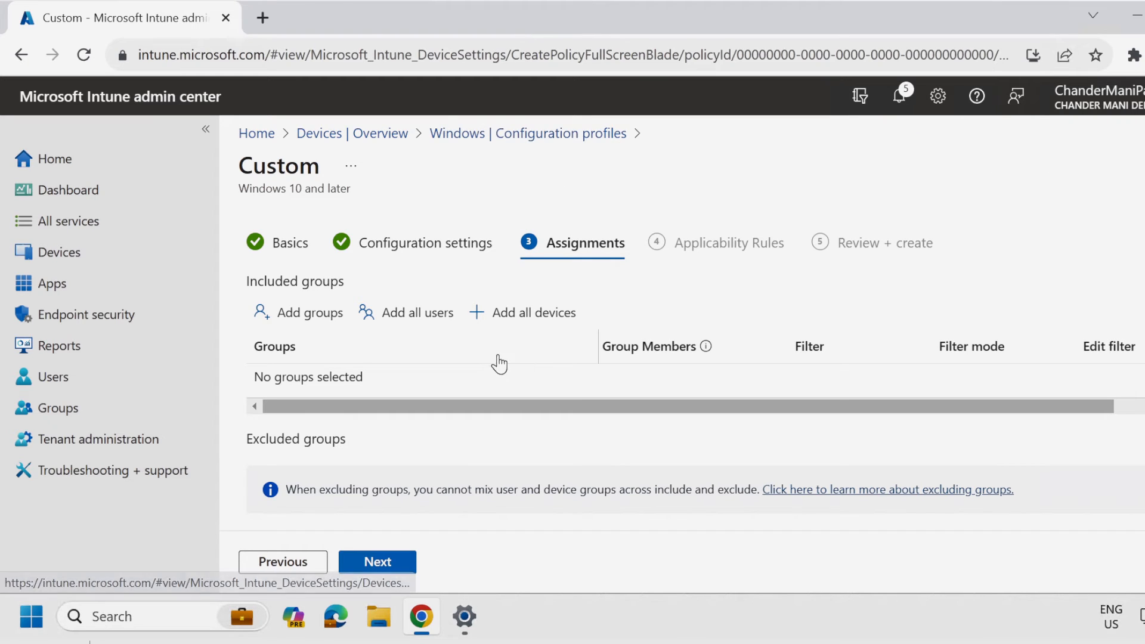
left_click(421, 315)
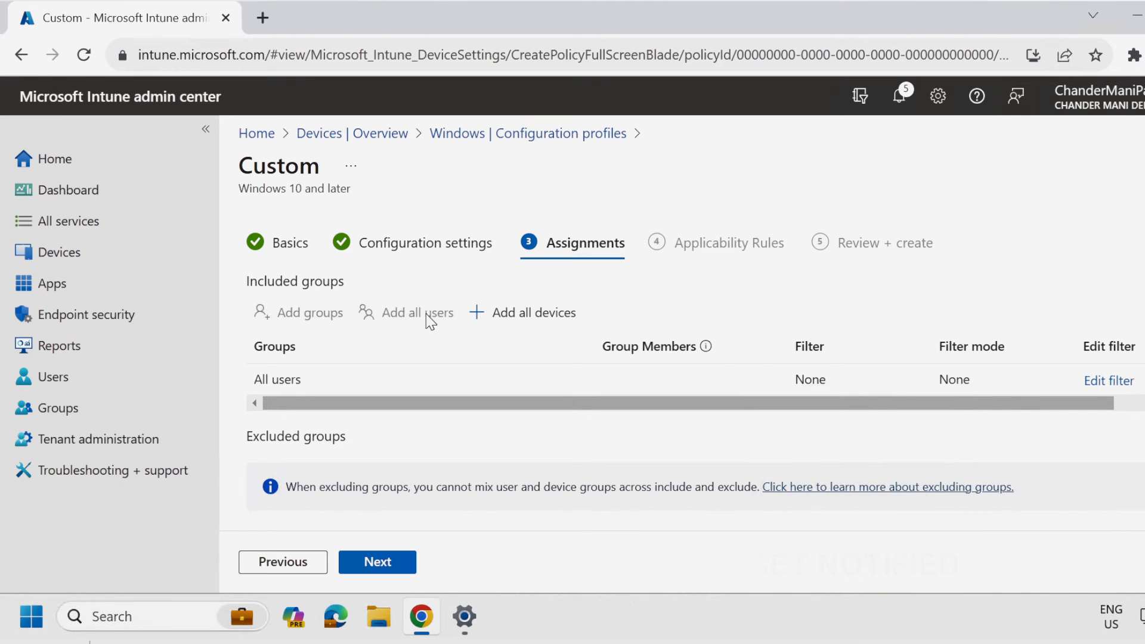
left_click_drag(482, 404, 581, 410)
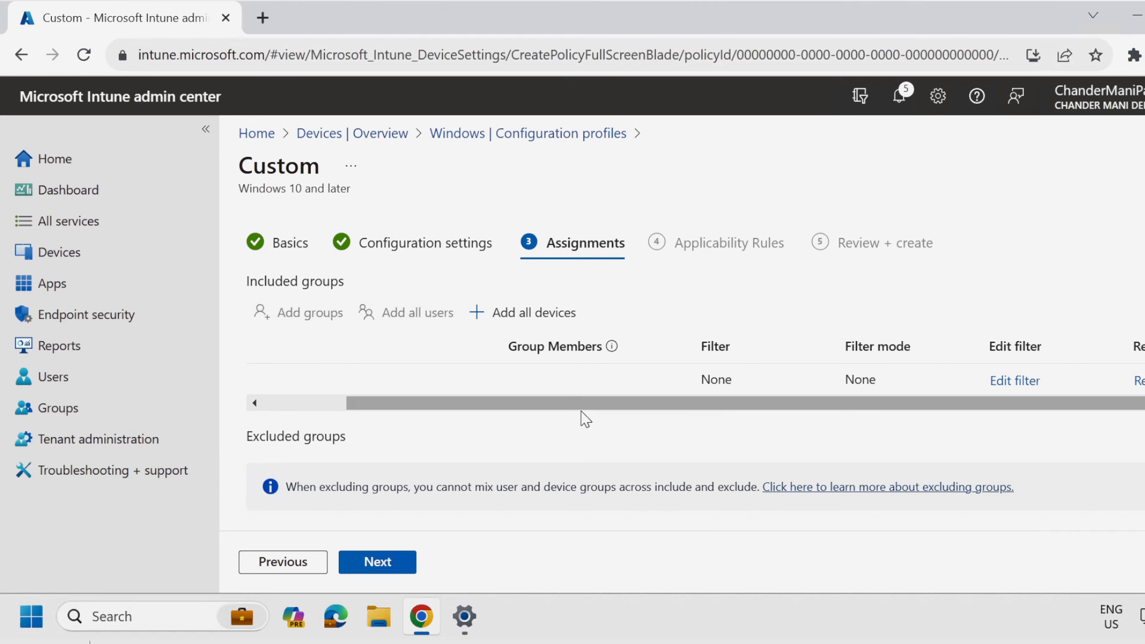
left_click(390, 563)
left_click(390, 567)
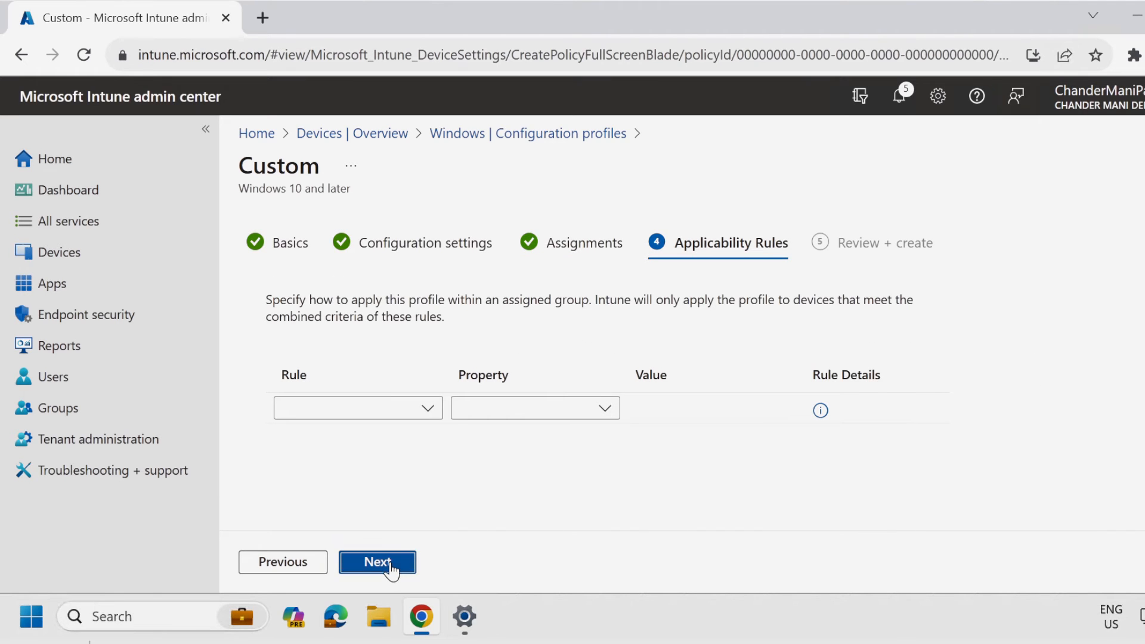
left_click(387, 564)
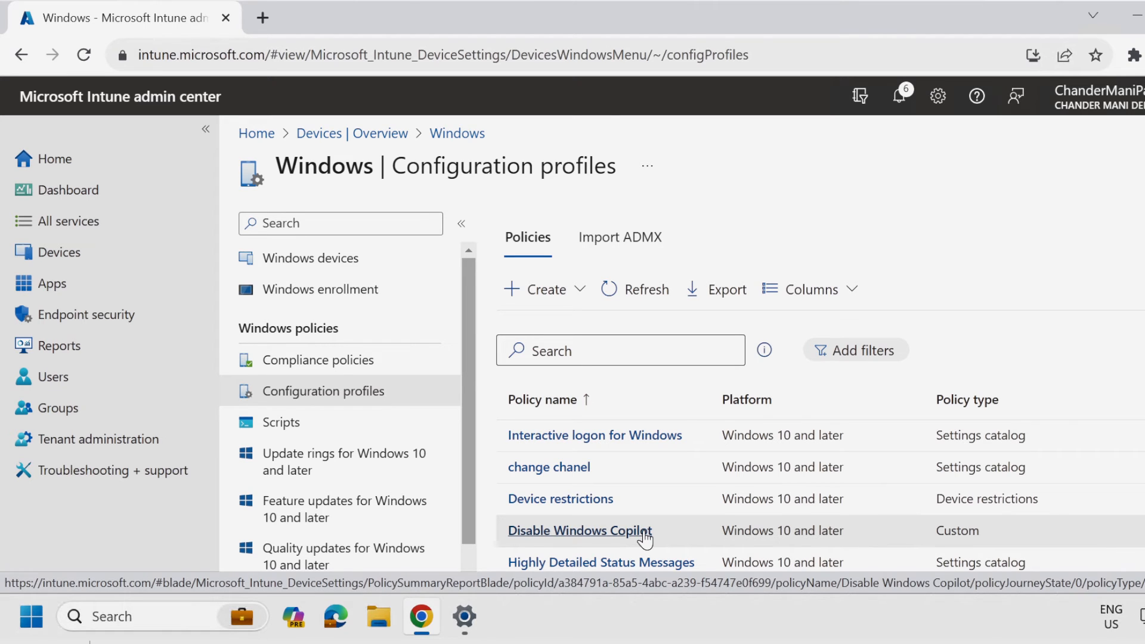
Step: Open DESKTOP-CDF971E from the Windows devices and sync it with Intune
left_click(328, 263)
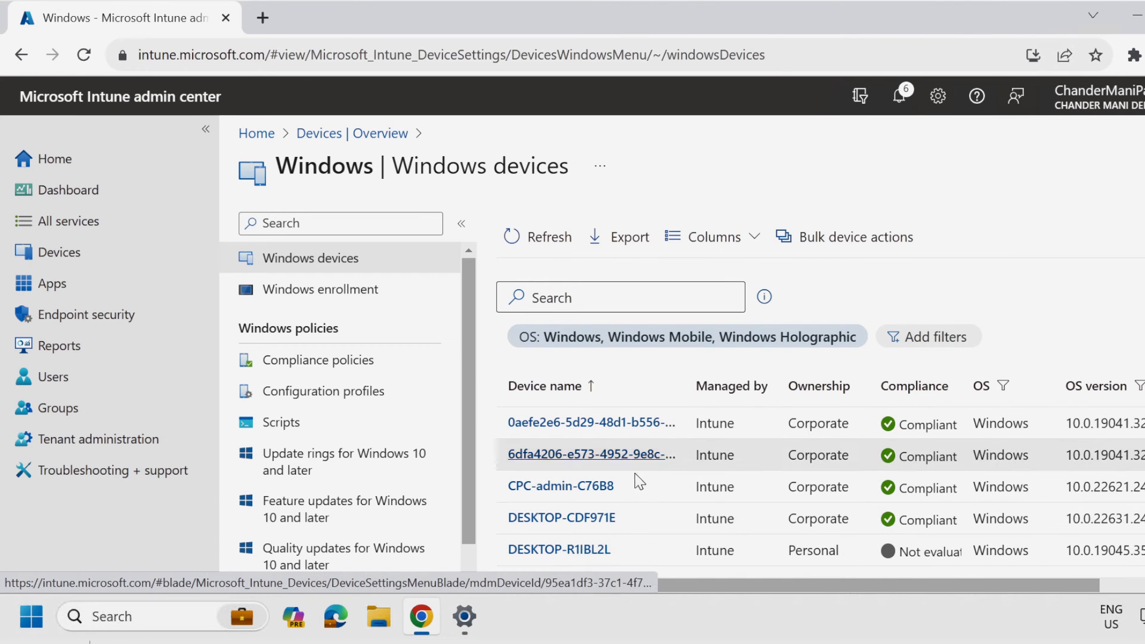
left_click(582, 519)
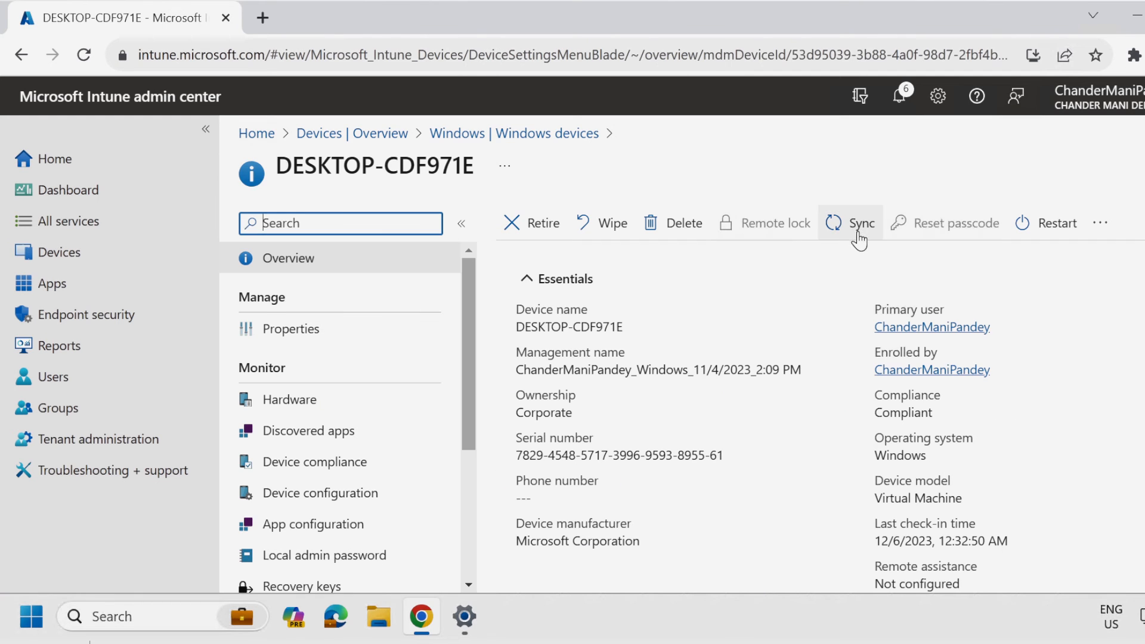
left_click(859, 237)
left_click(528, 348)
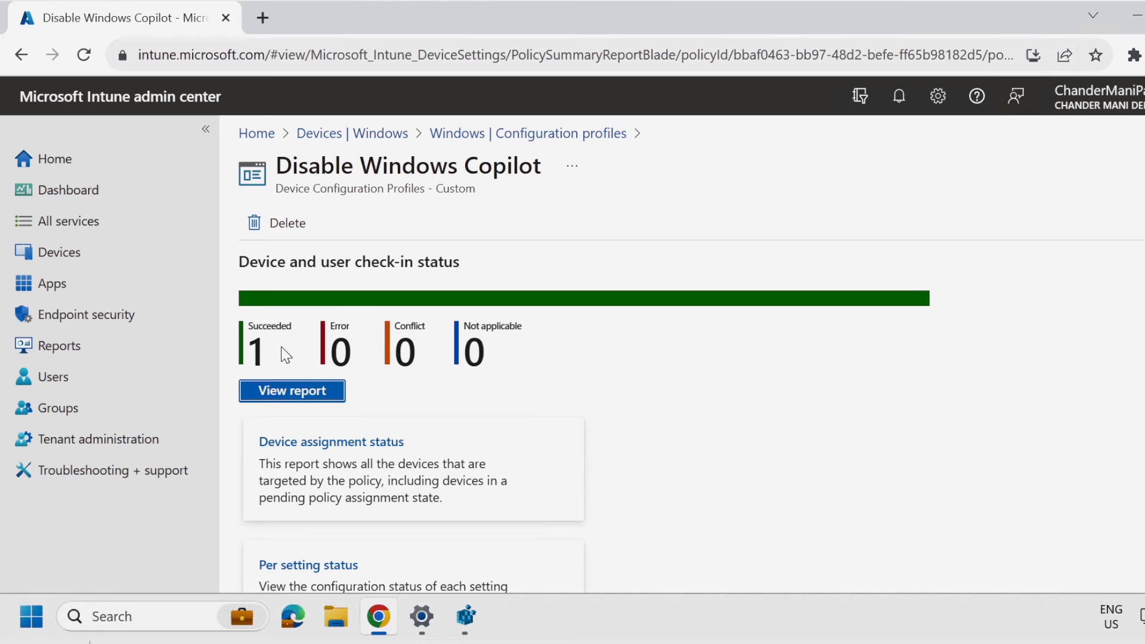
Step: Check the Disable Windows Copilot profile's status report, and the WindowsAI entry under the Contoso-managed policies in Windows Settings
left_click(282, 401)
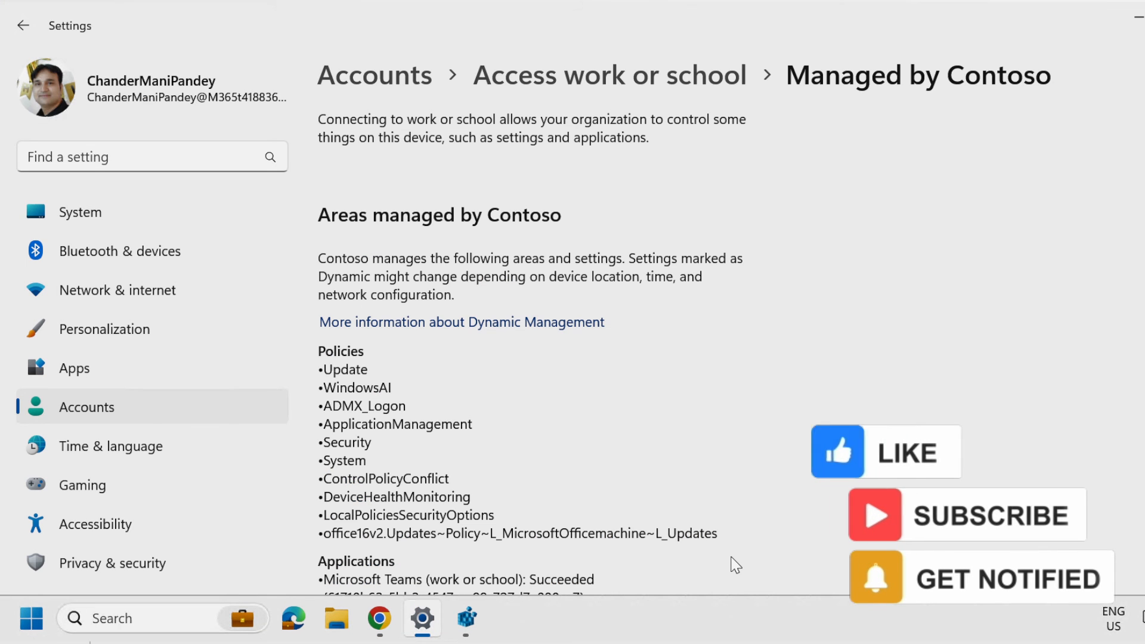
left_click_drag(324, 388, 394, 387)
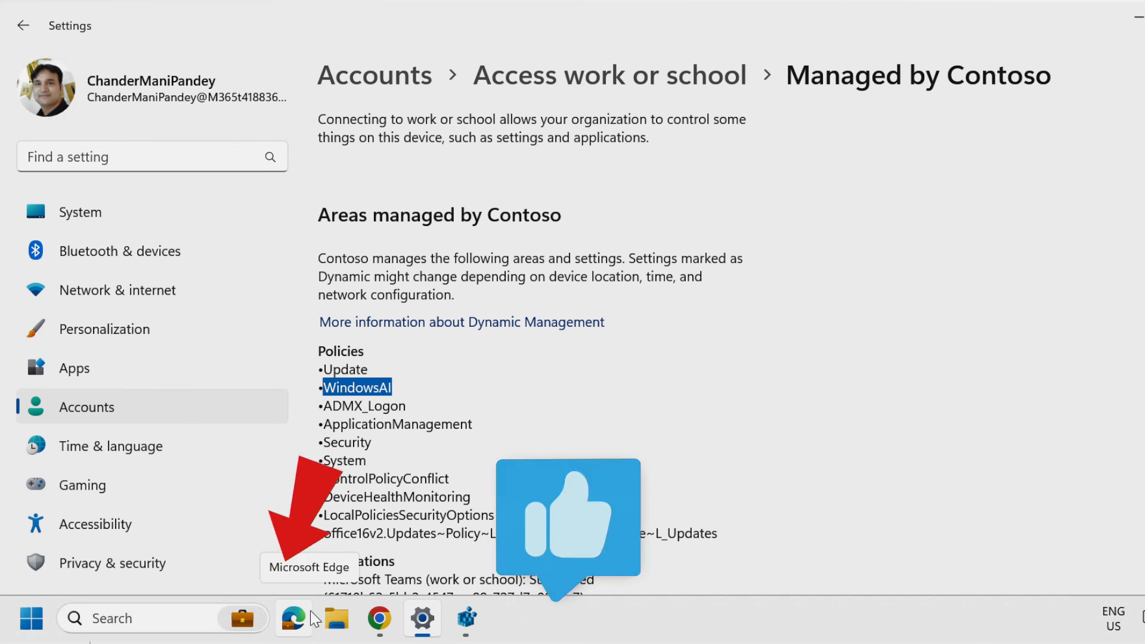
left_click(764, 486)
Step: Switch to Registry Editor and examine the PolicyManager WindowsAI key's path and its TurnOffWindowsCopilot_ProviderSet value
left_click(467, 619)
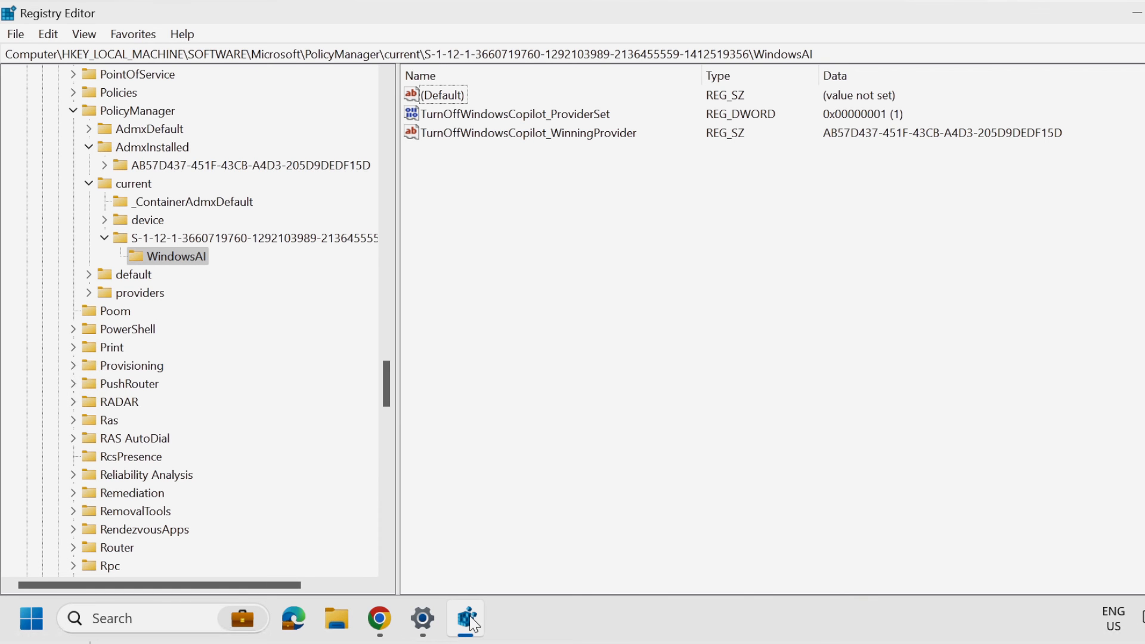
left_click_drag(62, 53, 719, 53)
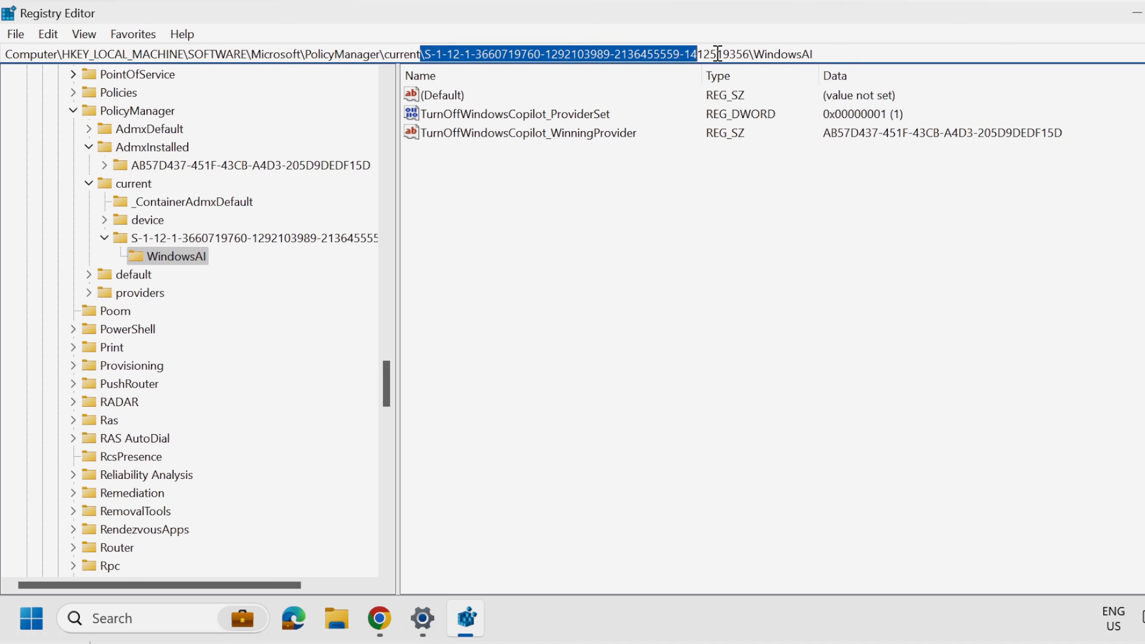
left_click_drag(831, 53, 761, 54)
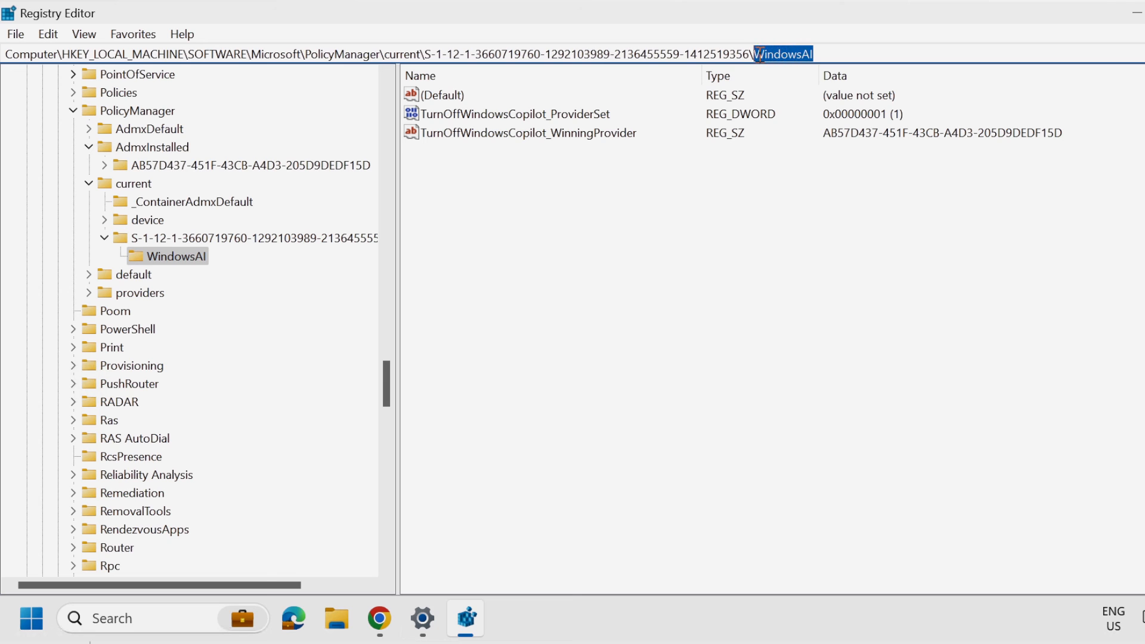
left_click(607, 118)
left_click(560, 155)
left_click(537, 113)
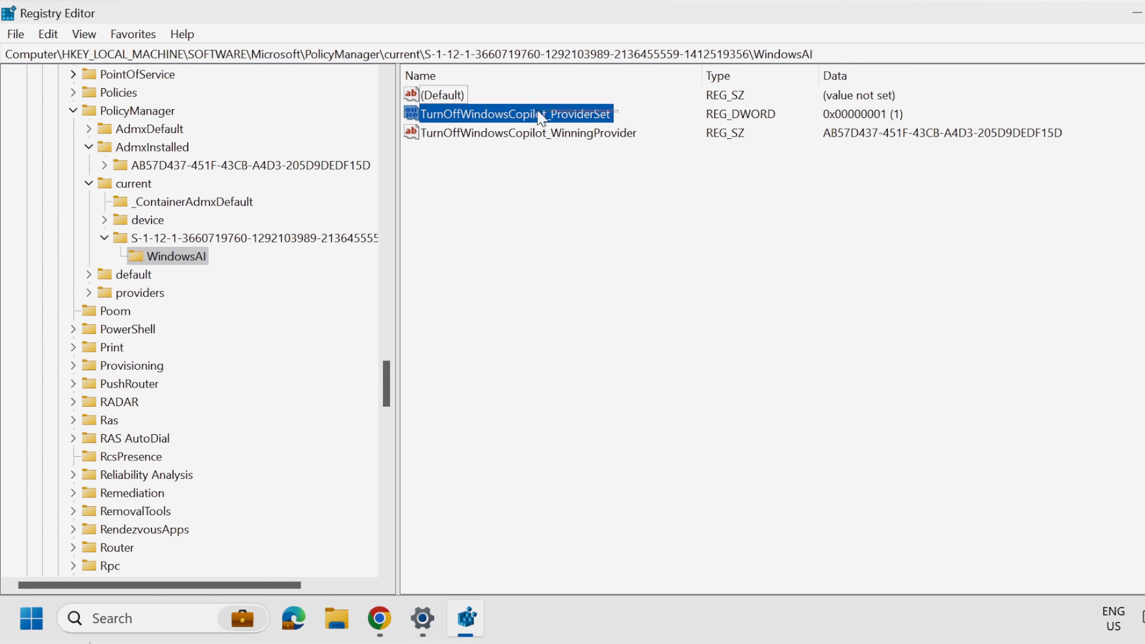